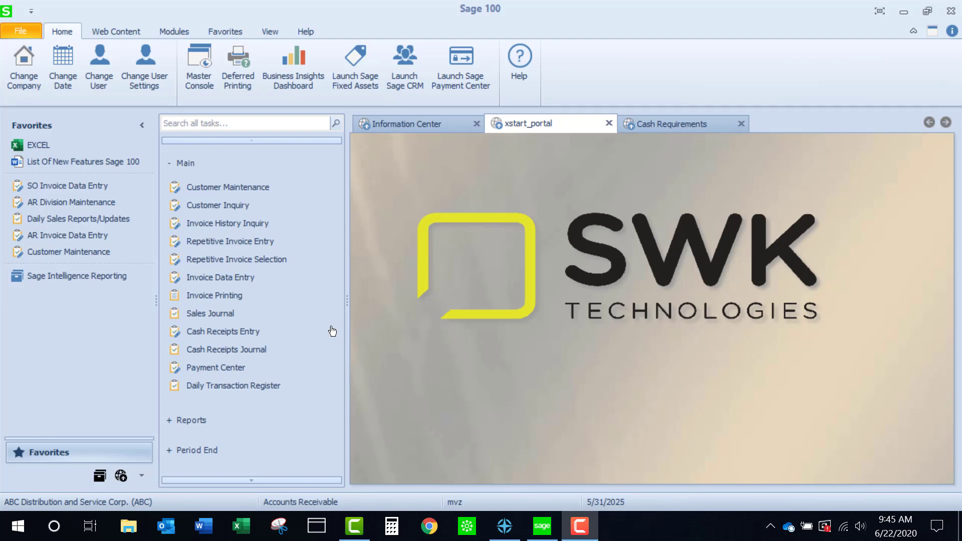
- Start a new sales order invoice with the next number, set as a Cash Sale Invoice
left_click(83, 188)
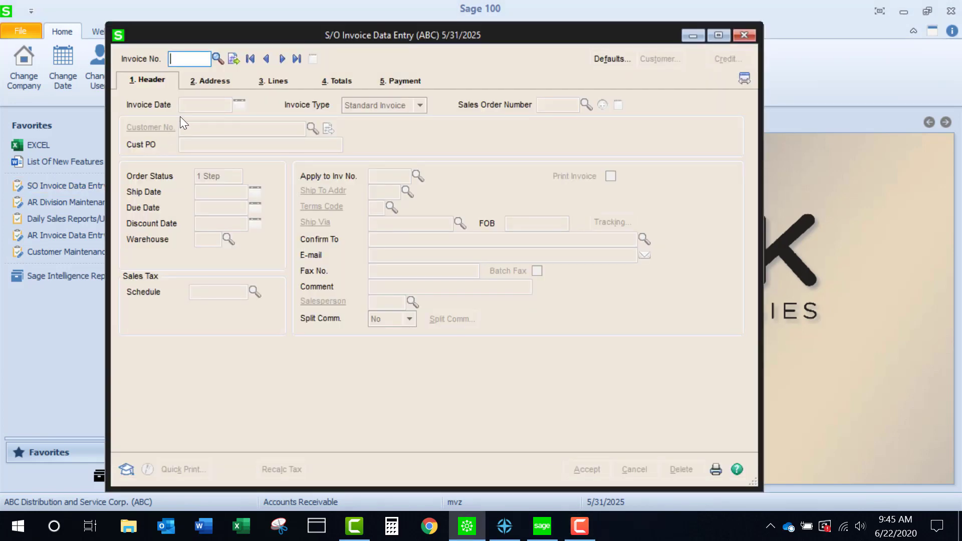
left_click(233, 59)
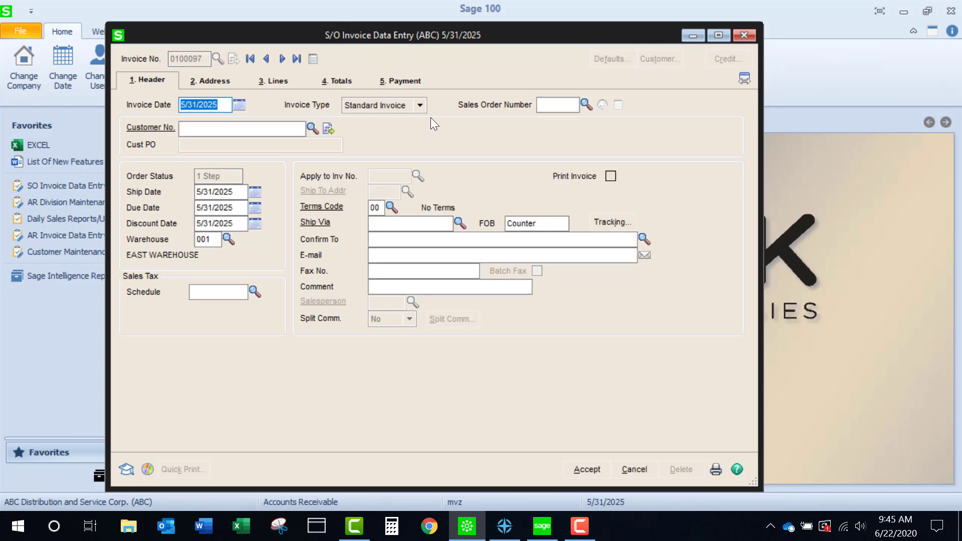
left_click(422, 106)
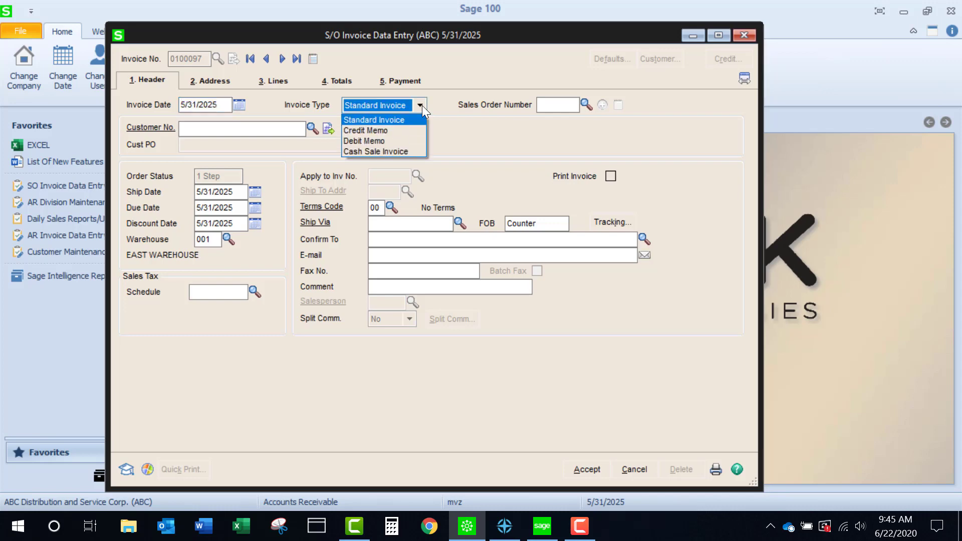
left_click(385, 151)
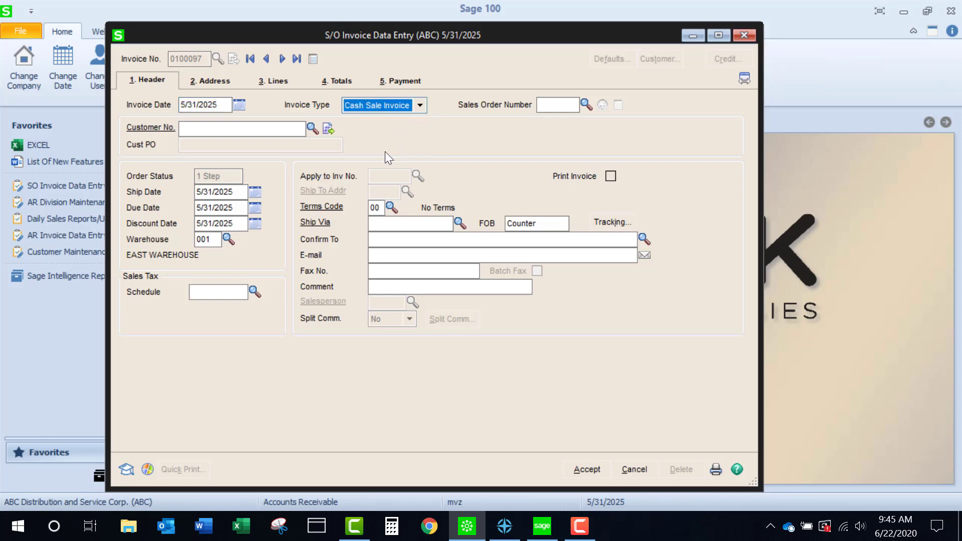
- Set the customer to 00-COUNTER (Counter Sale), loading NONTAX schedule and salesperson HSE
left_click(232, 130)
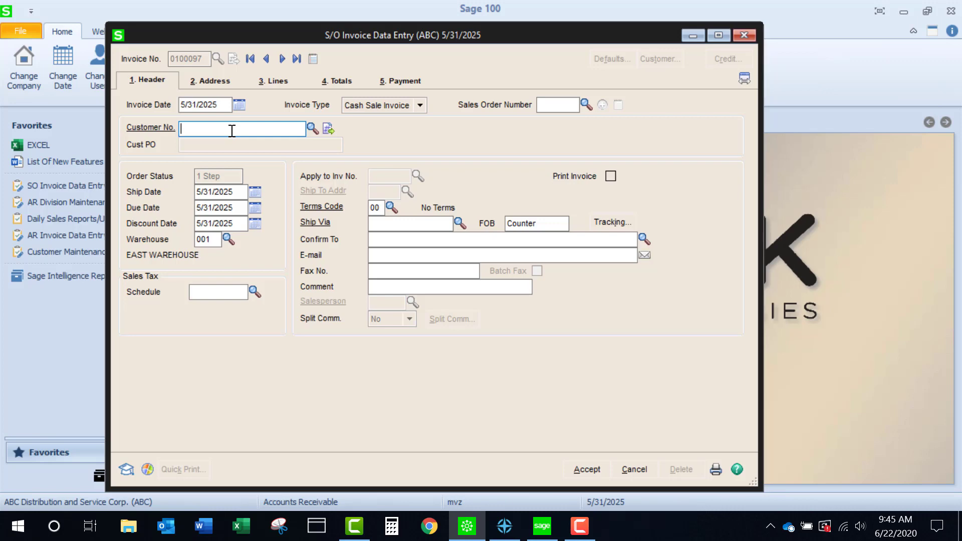
type("COU")
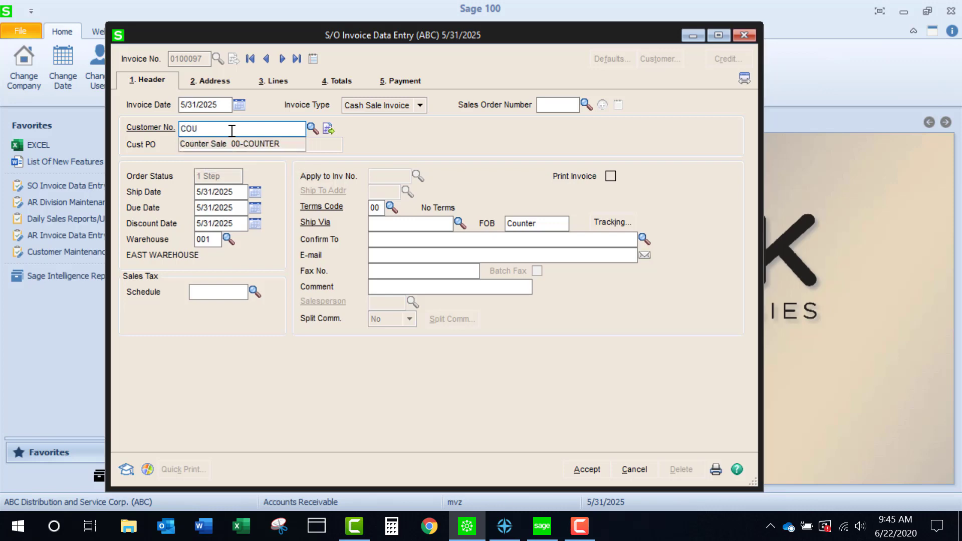
key("Down")
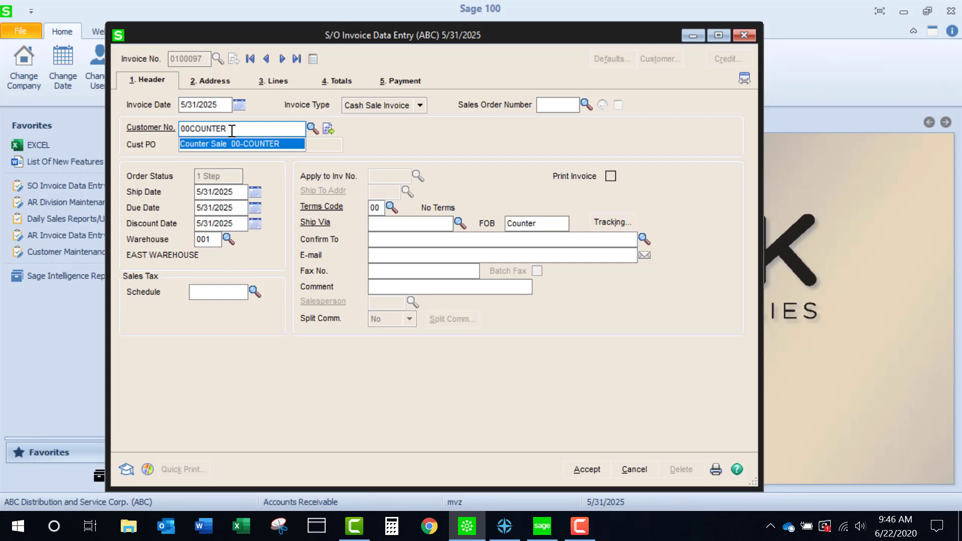
key("Return")
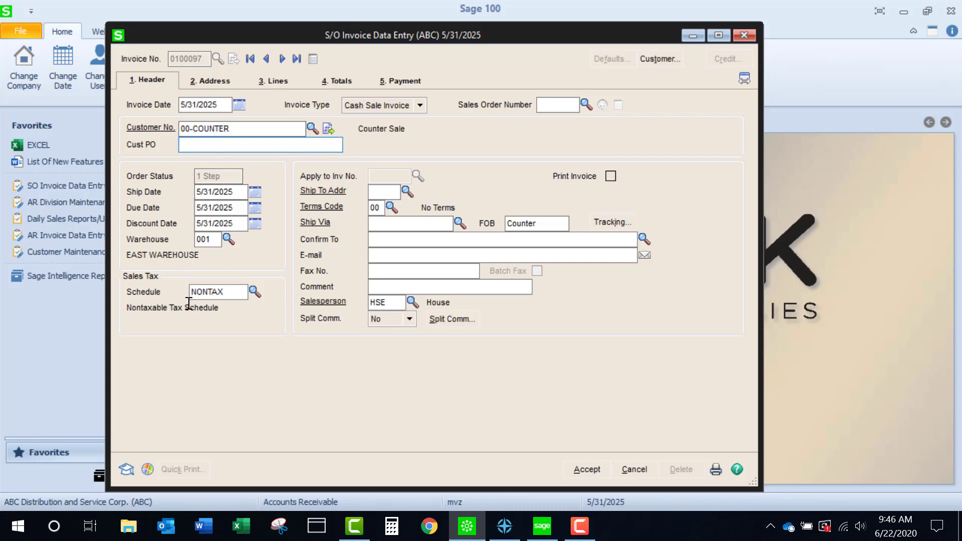
- Add 1 unit of item 1001-HON-H252 on the Lines tab and confirm the 79.80 nontaxable total
left_click(224, 90)
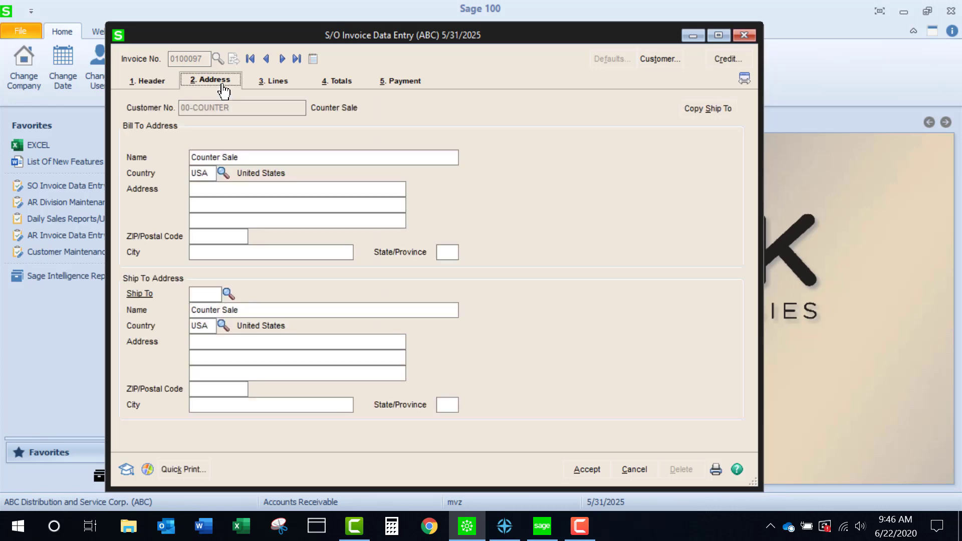
left_click(278, 83)
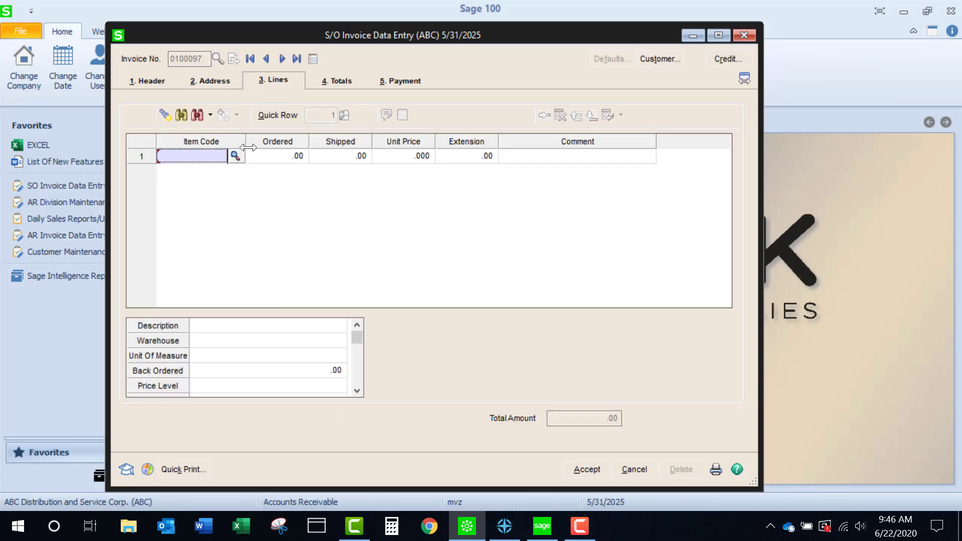
left_click(234, 156)
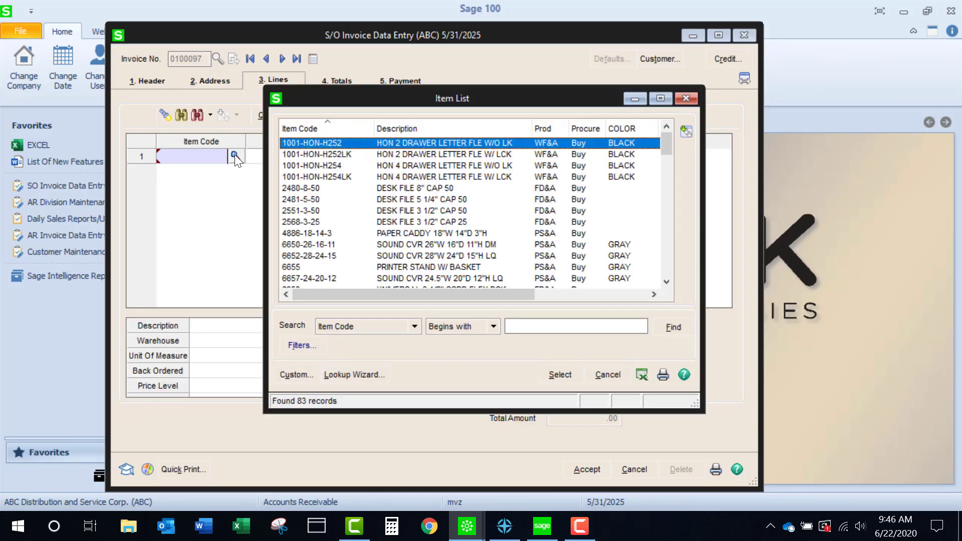
key("Return")
type("1")
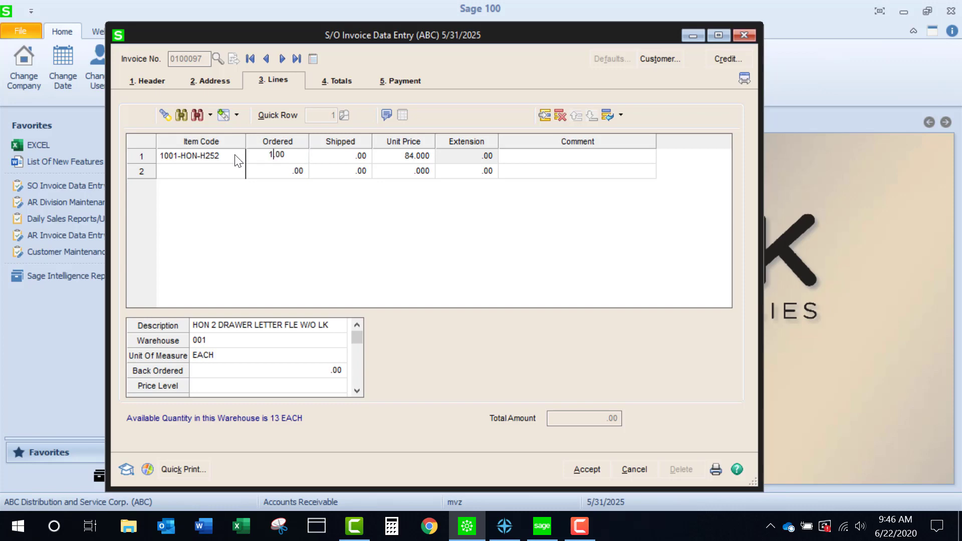
key("Tab")
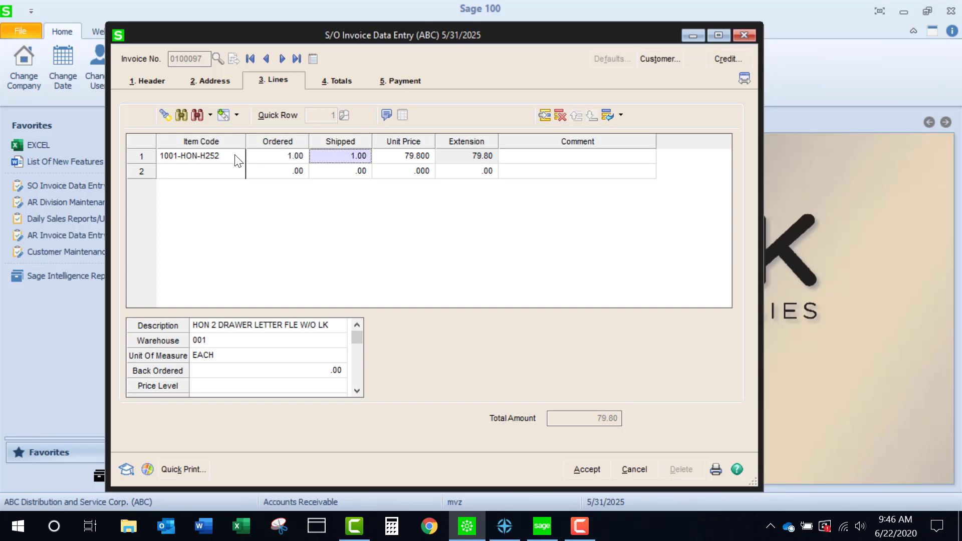
left_click(337, 81)
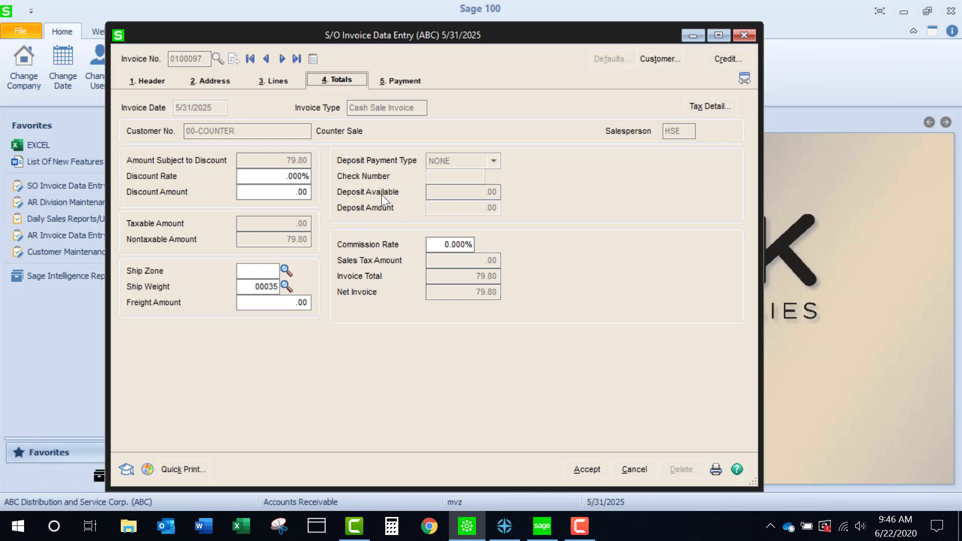
- Save the invoice via Quick Print and preview it as a Cash Sale form SWK
left_click(183, 470)
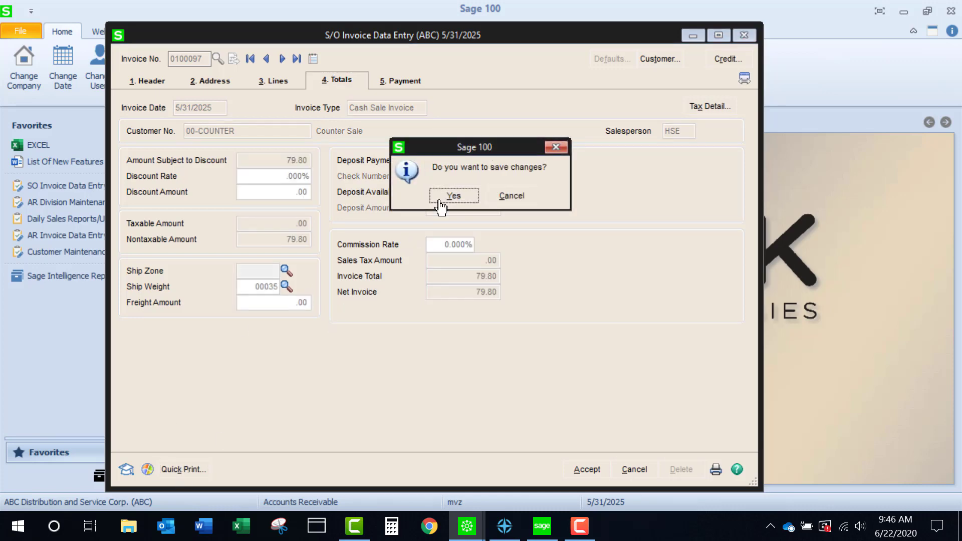
left_click(451, 197)
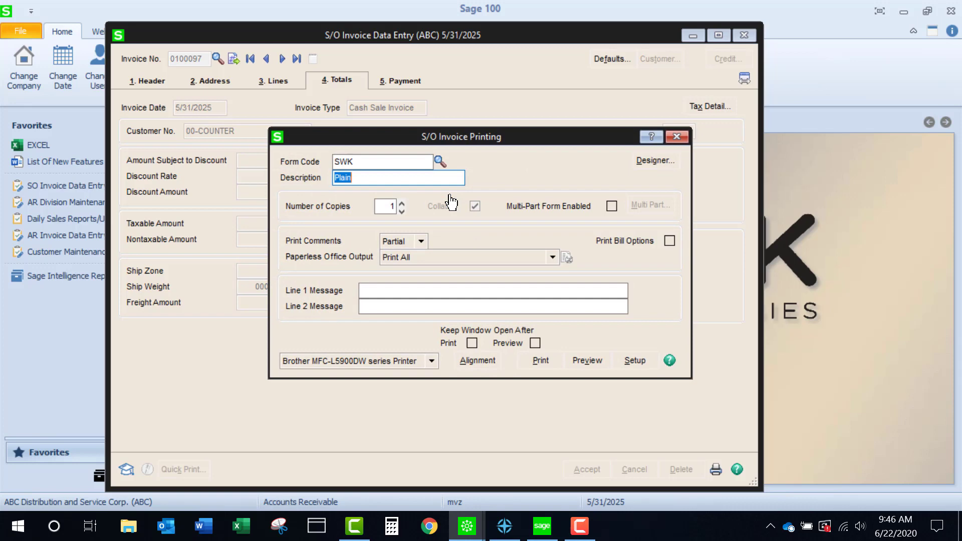
left_click(588, 361)
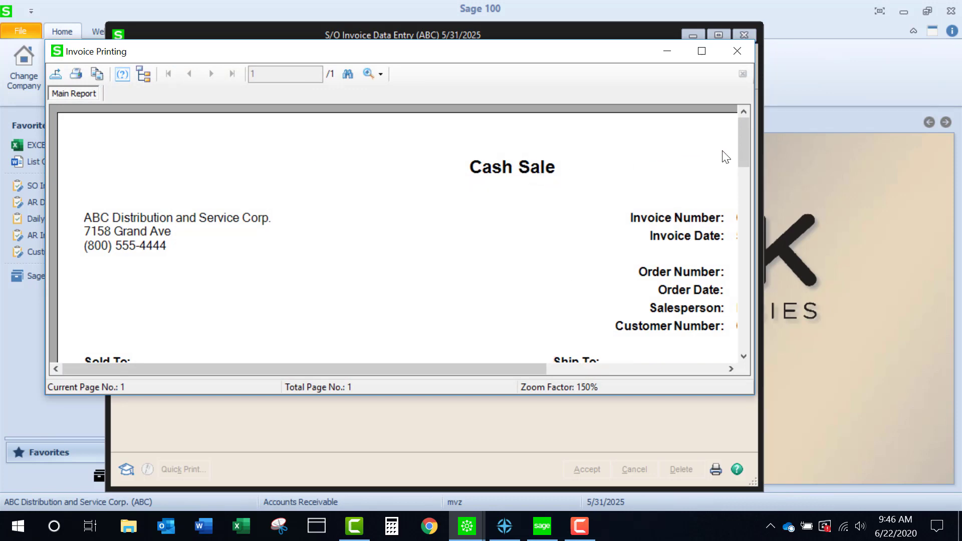
mouse_move(741, 148)
left_mouse_down()
mouse_move(740, 290)
mouse_move(737, 145)
left_mouse_up()
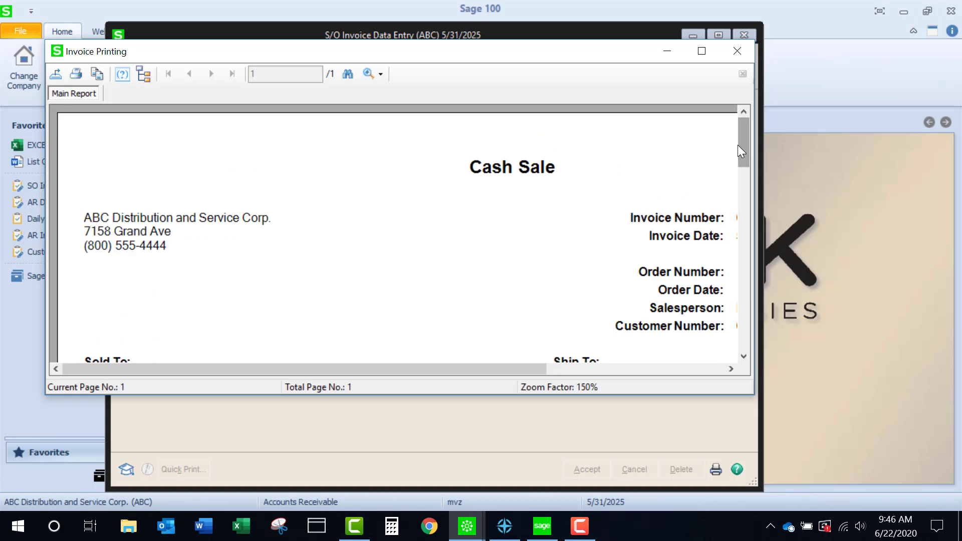
- Close the preview, reopen the invoice, and view Counter Sale's Invoices tab in Customer Maintenance
left_click(737, 51)
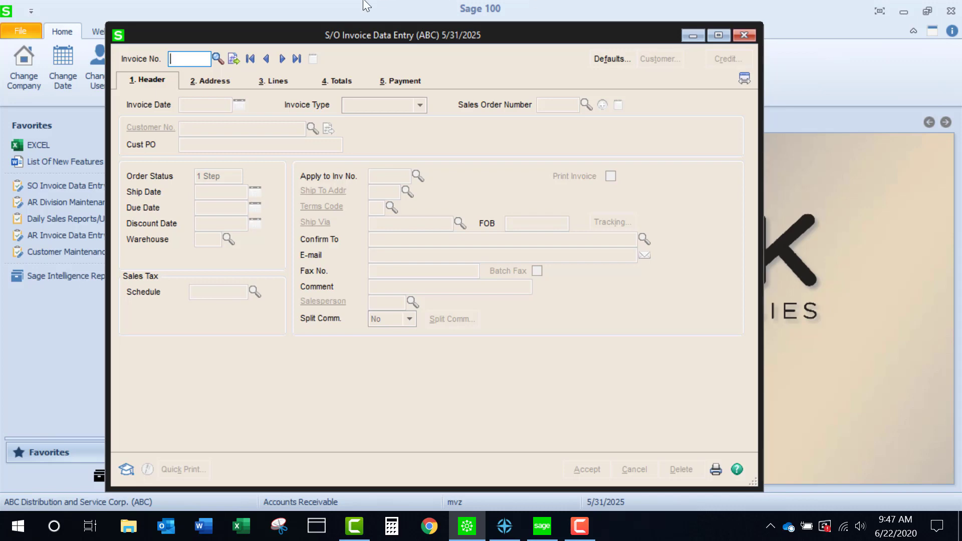
left_click(267, 59)
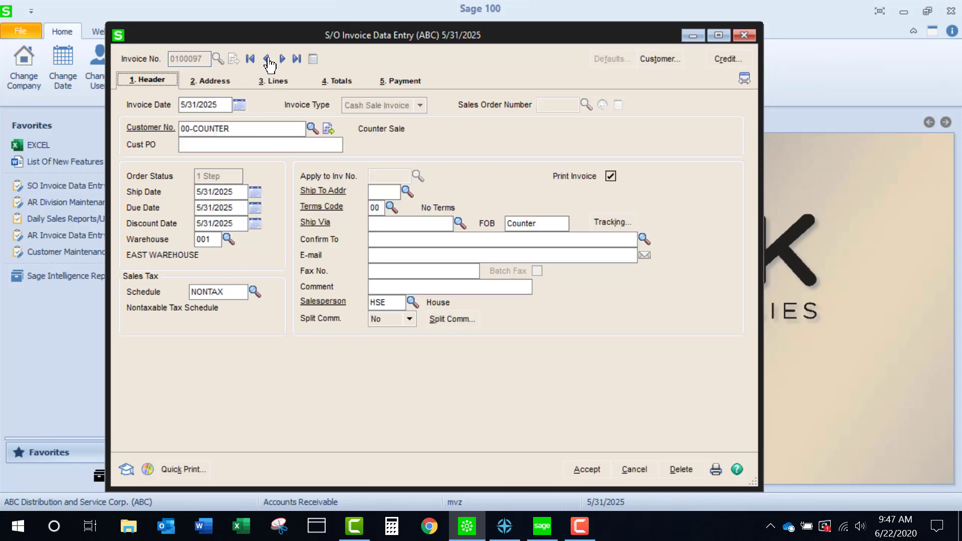
left_click(148, 129)
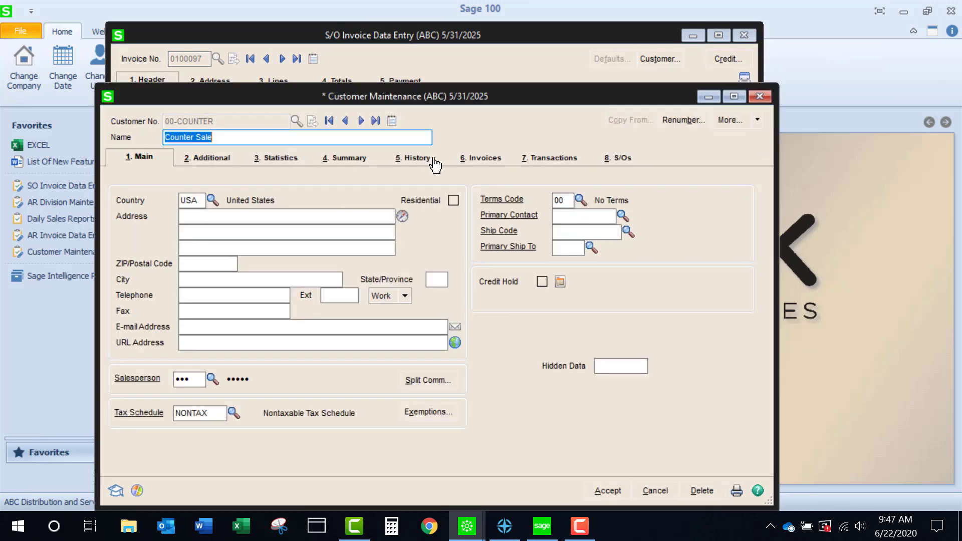
left_click(488, 163)
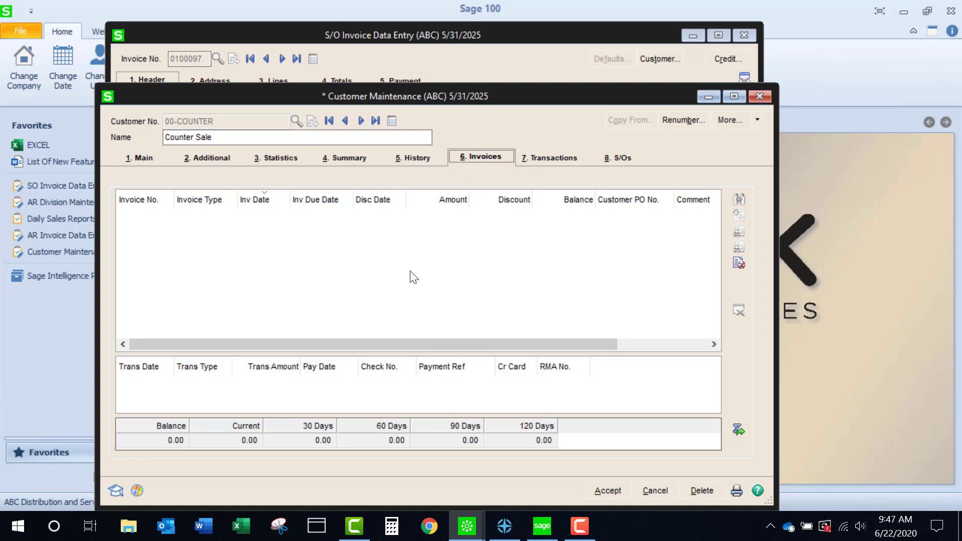
- Scroll the A/R Invoice History Inquiry to the 5/31/2025 79.80 invoices, then close it
left_click(757, 122)
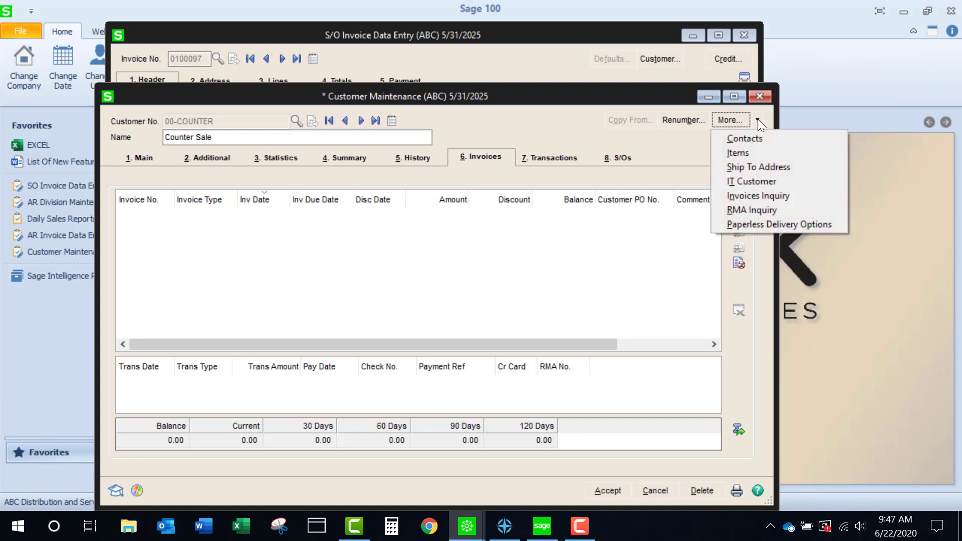
left_click(749, 195)
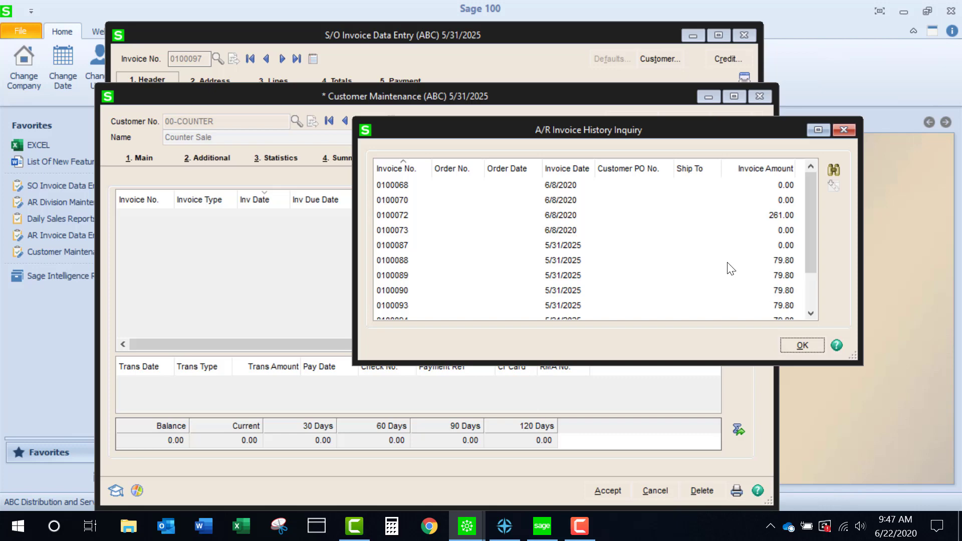
left_click_drag(811, 221, 813, 271)
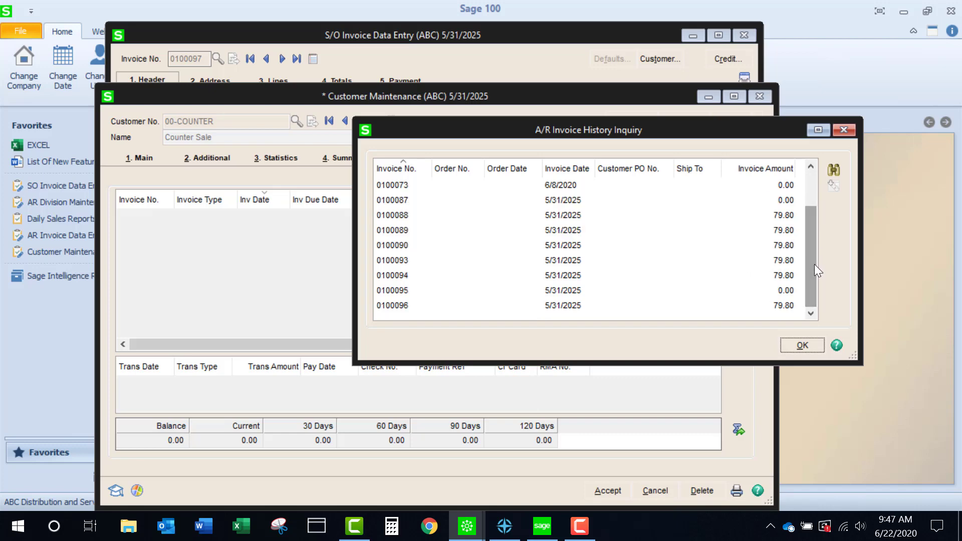
left_click(843, 128)
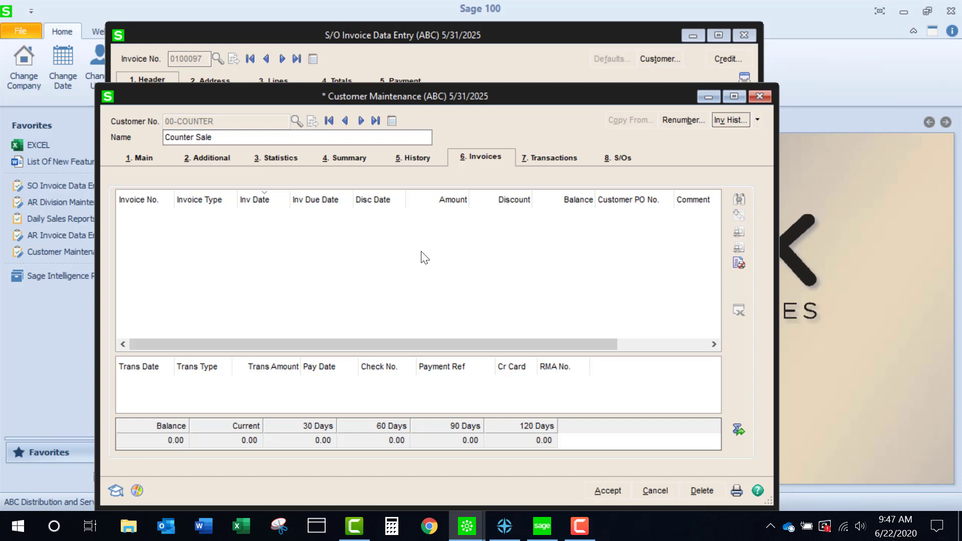
- Close both entry windows and view division 00's Cash Sales account 111-00-00 in A/R Division Maintenance
left_click(760, 96)
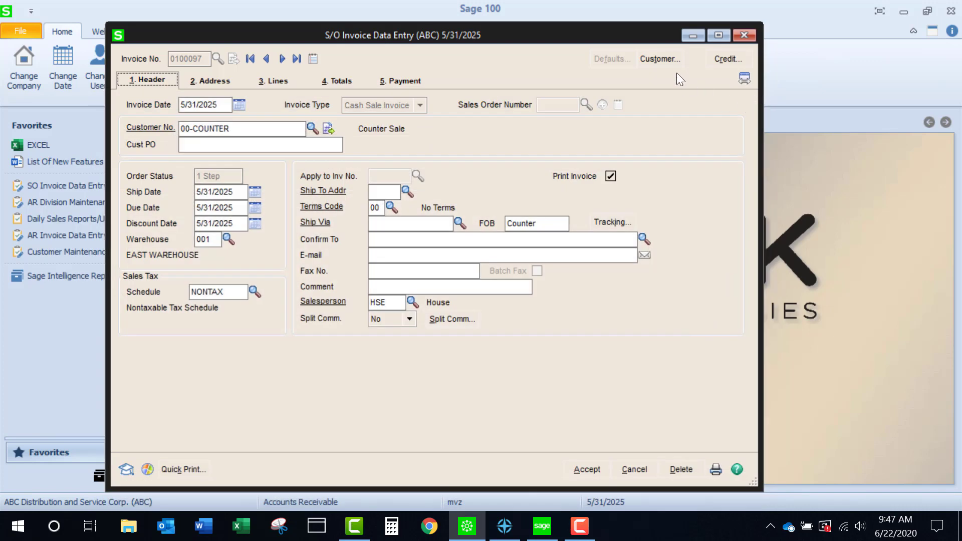
left_click(744, 35)
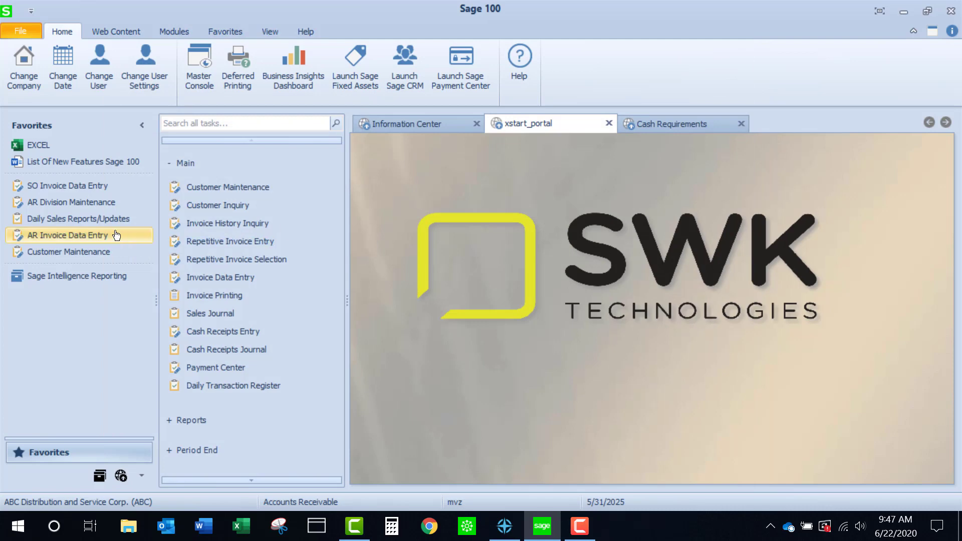
left_click(91, 205)
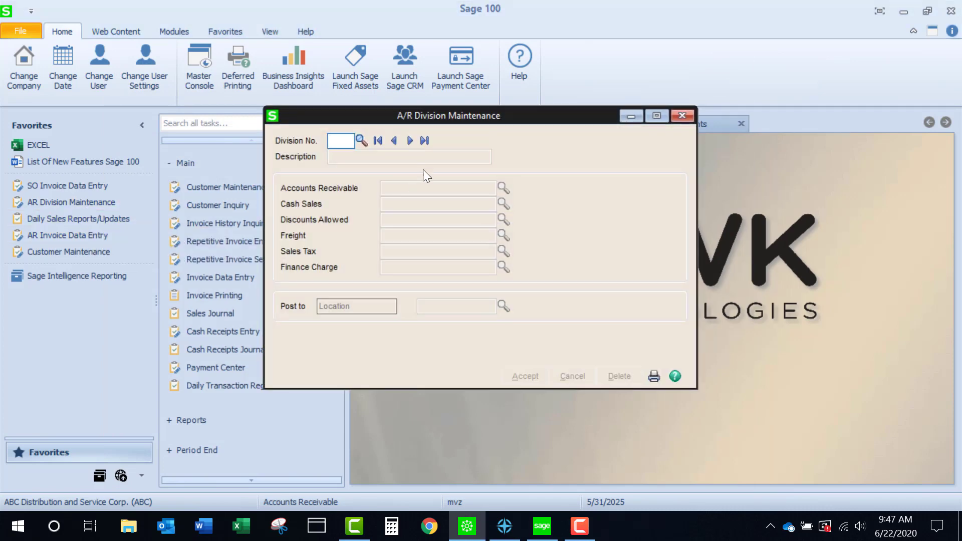
left_click(410, 140)
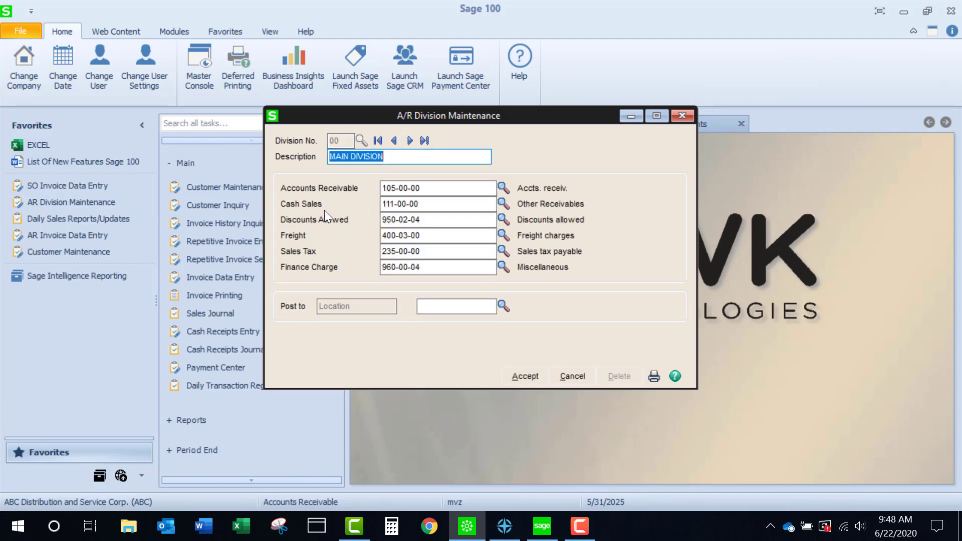
left_click(431, 206)
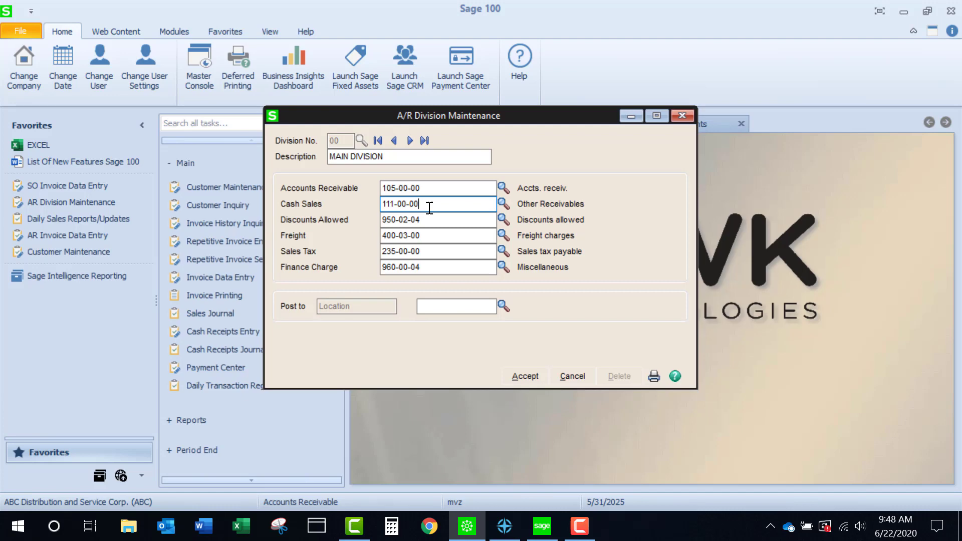
- Print the 5/31/2025 Daily Sales Journal without Gross Profit Journal, post SO-000023, and continue to the register
left_click(679, 115)
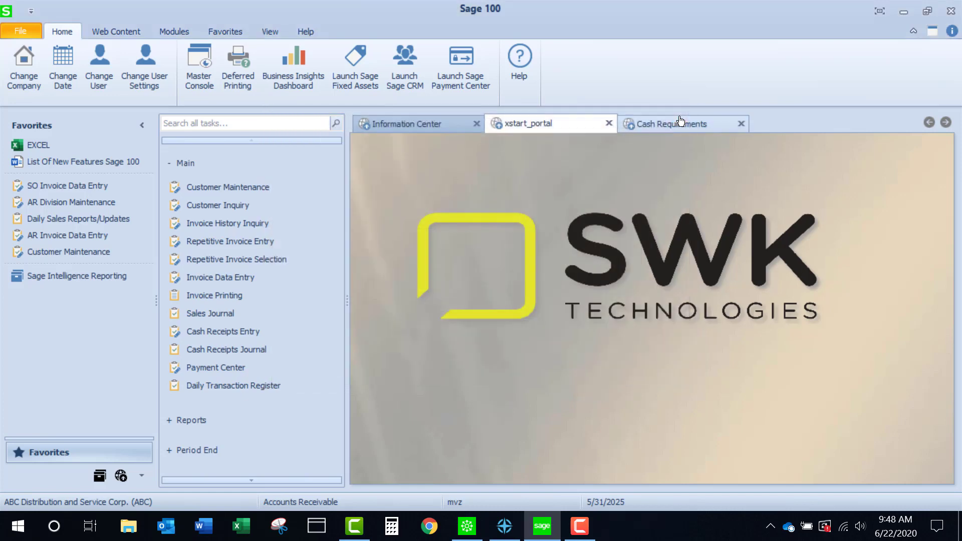
left_click(61, 221)
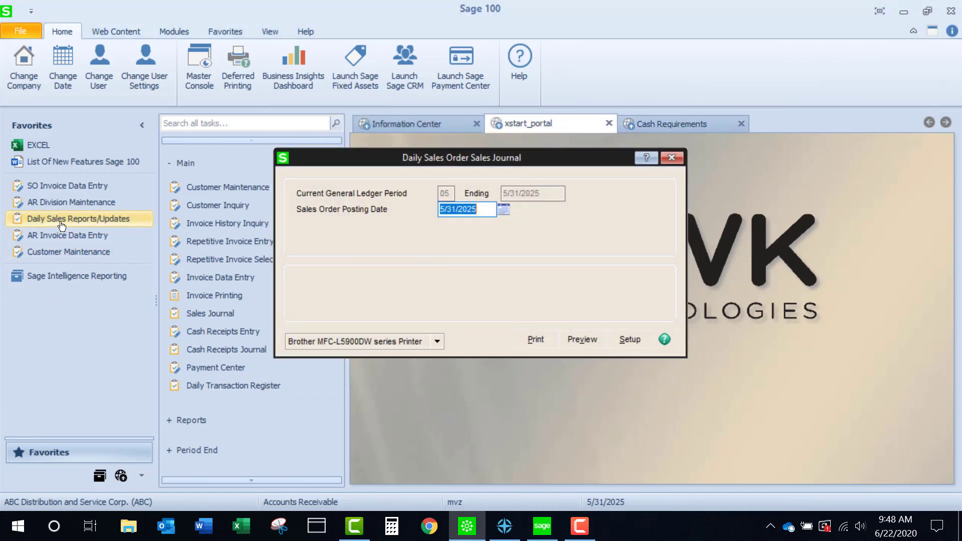
left_click(532, 341)
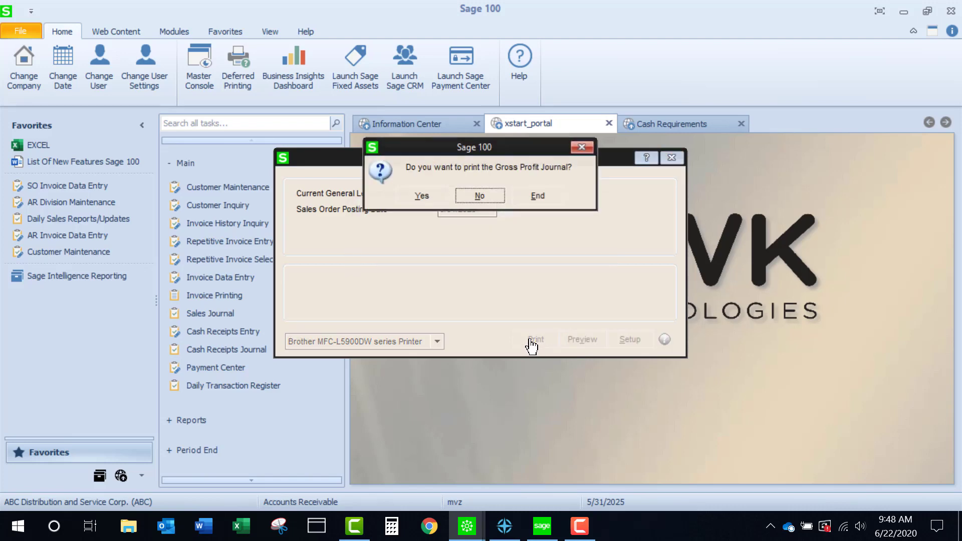
left_click(478, 198)
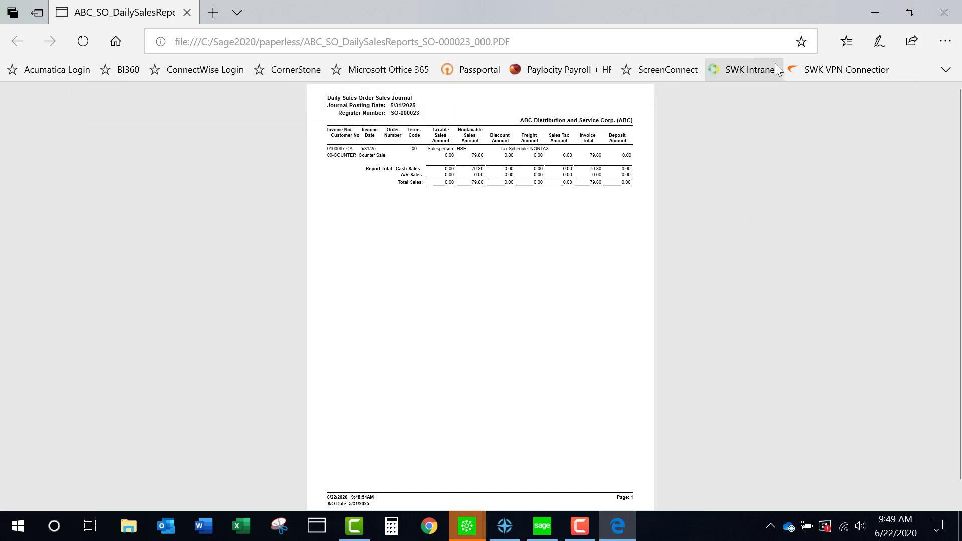
left_click(934, 21)
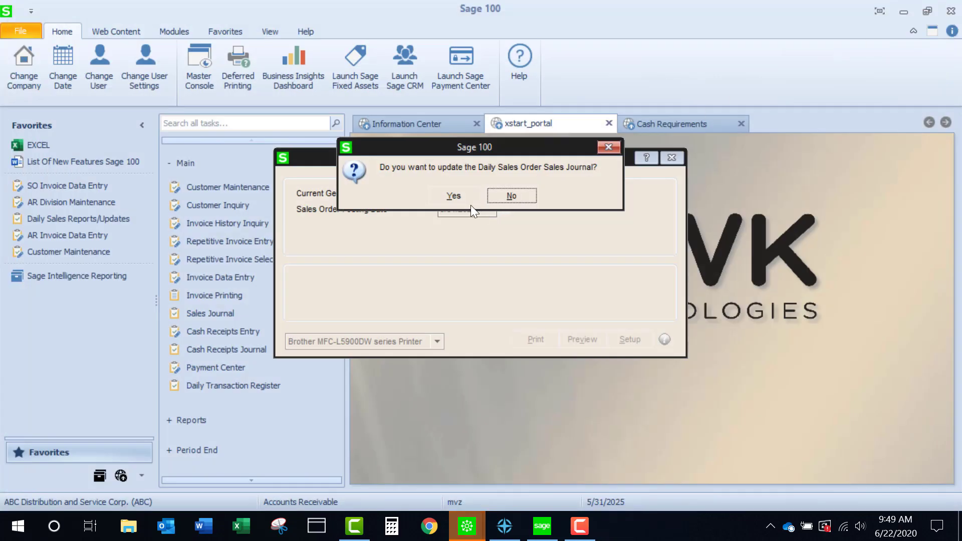
left_click(451, 196)
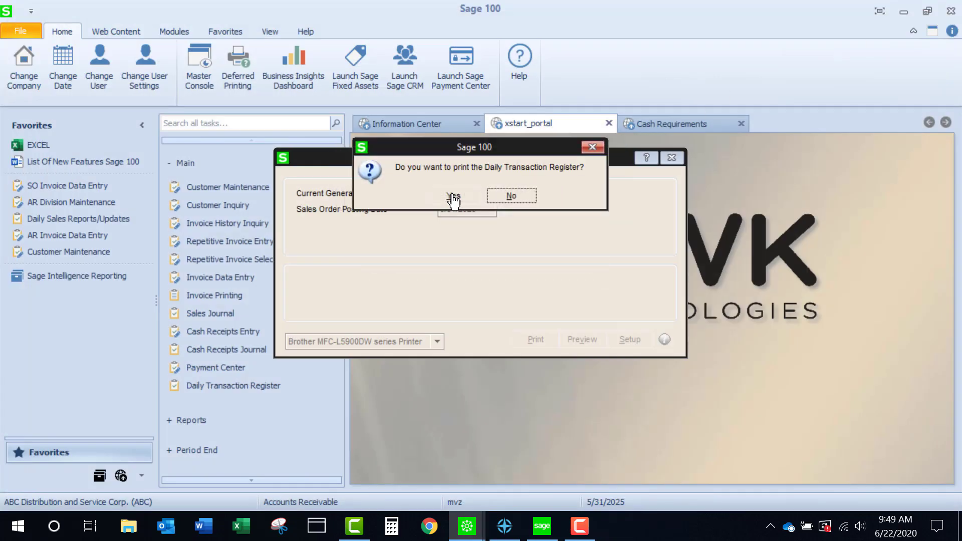
left_click(453, 198)
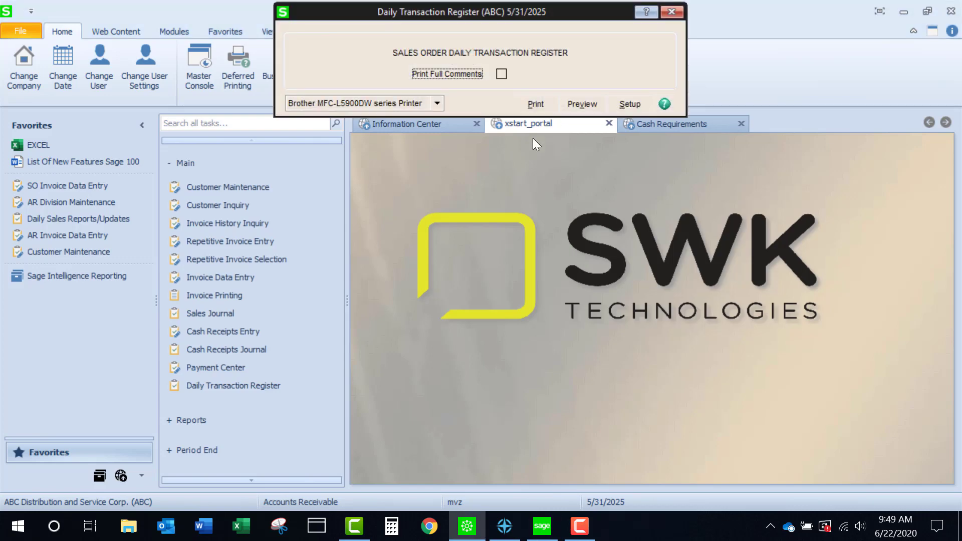
- Print and post the Daily Transaction Register, zooming the PDF to verify SO-000023 balances at 110.91
left_click(536, 105)
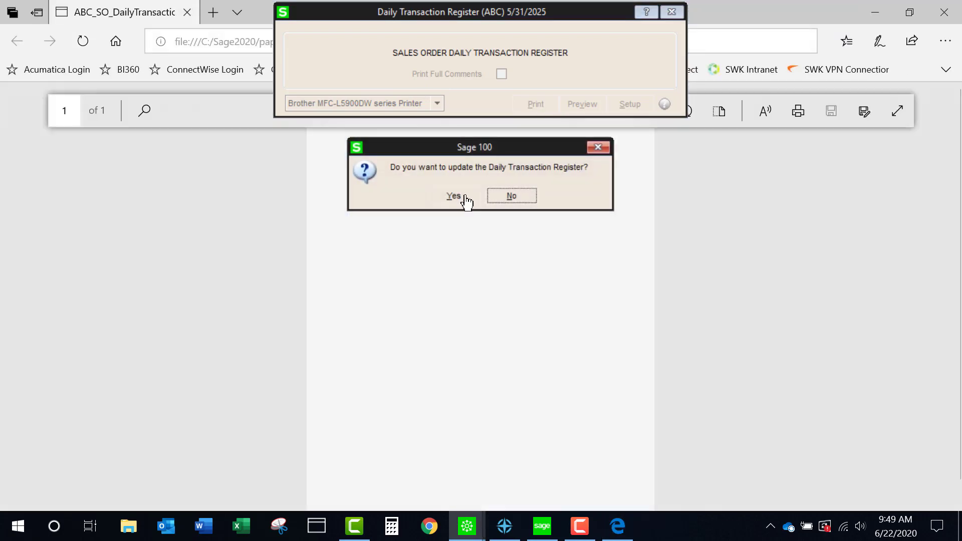
left_click(453, 196)
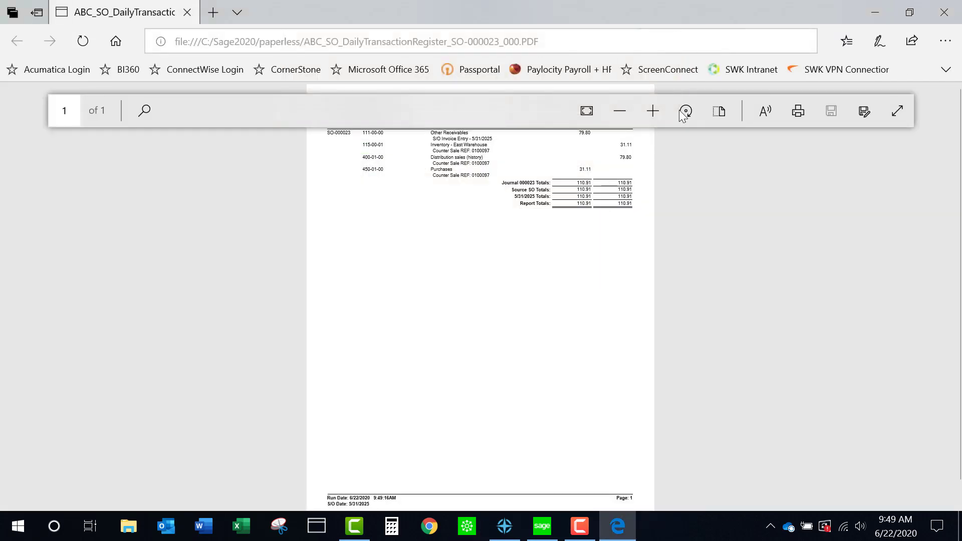
left_click(656, 111)
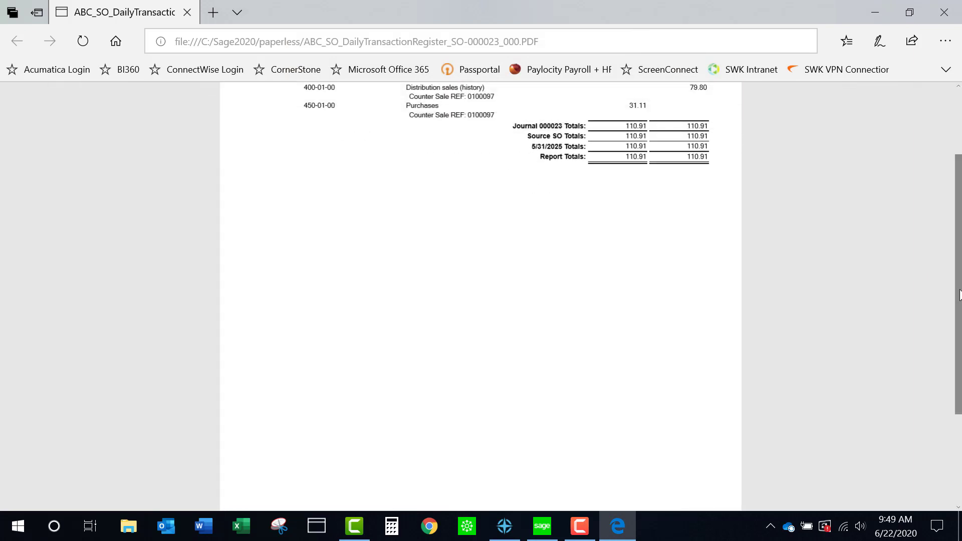
scroll(959, 288, "up", 3)
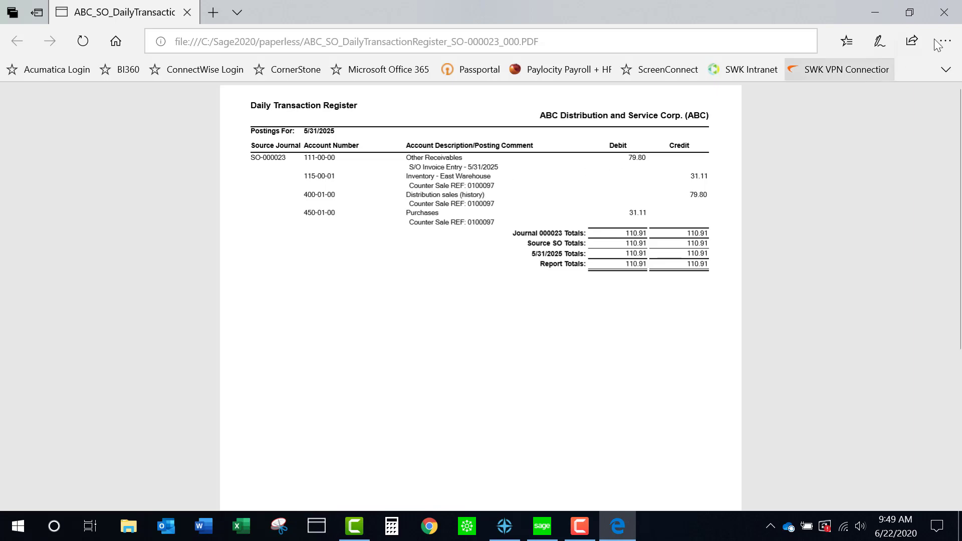
- Close the register PDF and start A/R invoice 0019002-CA dated 5/31/2025 with terms 00
left_click(944, 15)
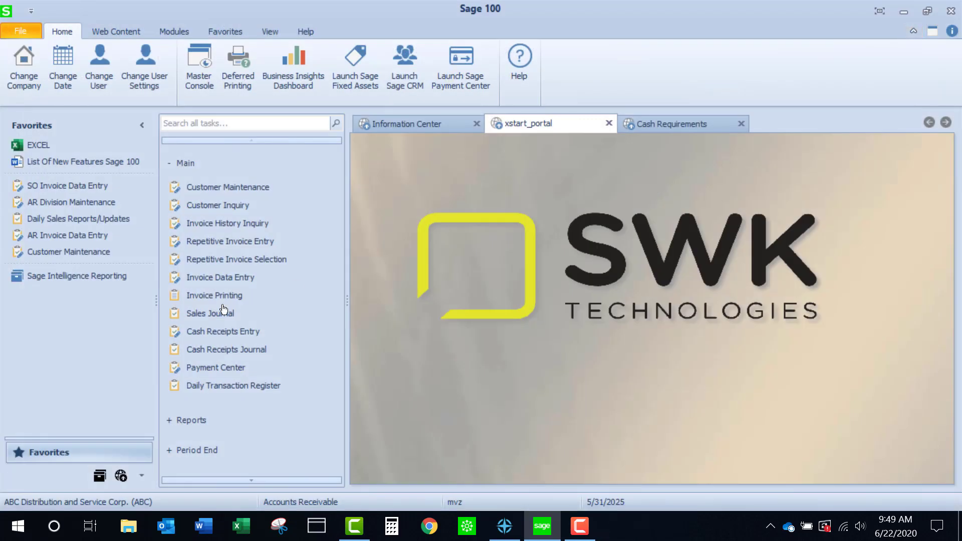
left_click(62, 239)
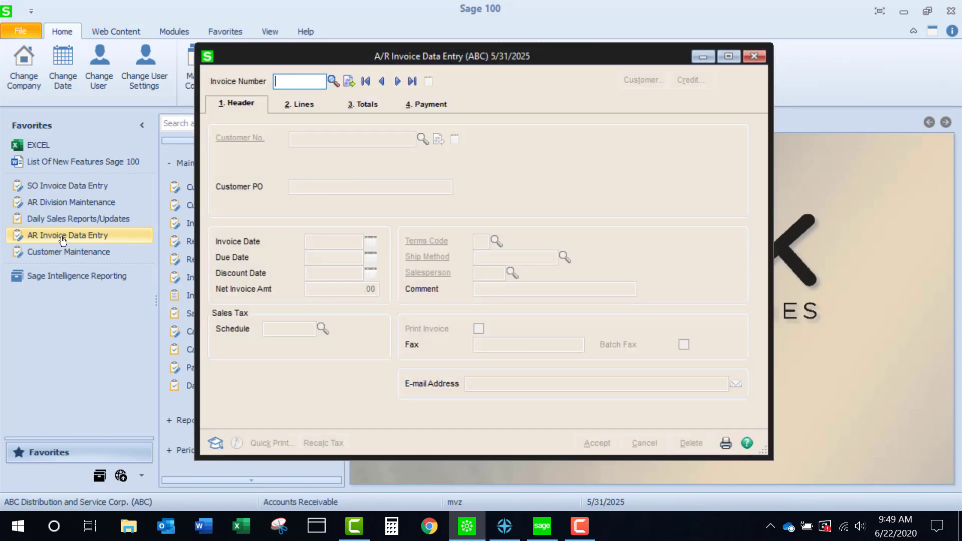
type("CA")
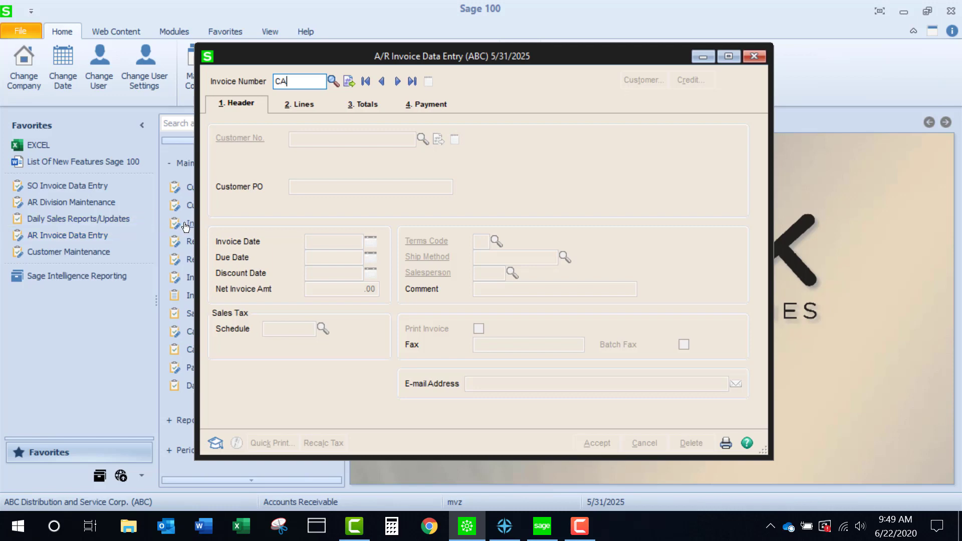
left_click(349, 83)
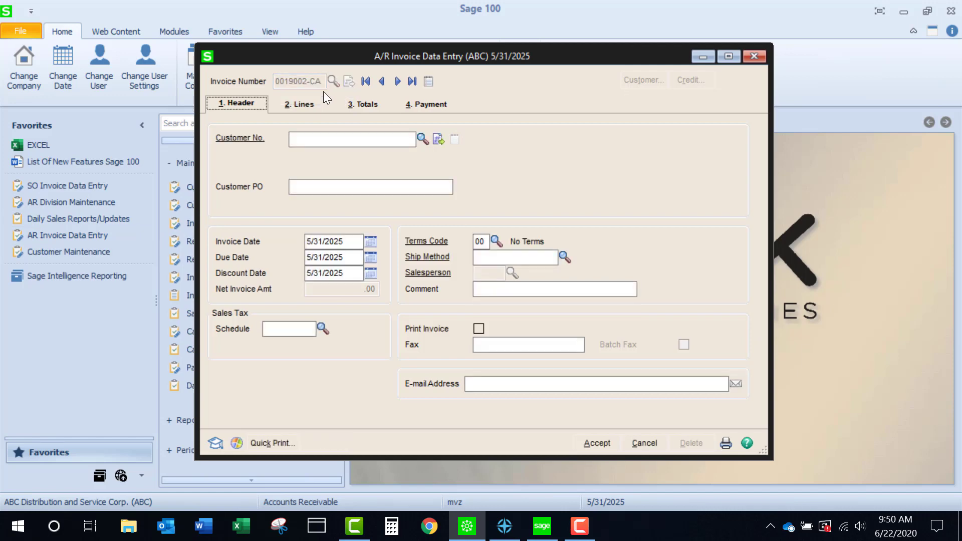
left_click(316, 137)
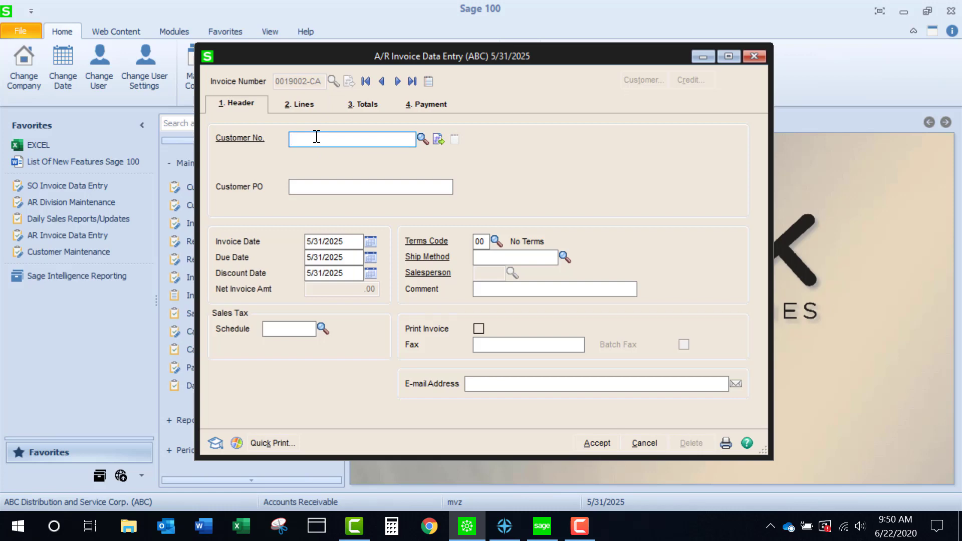